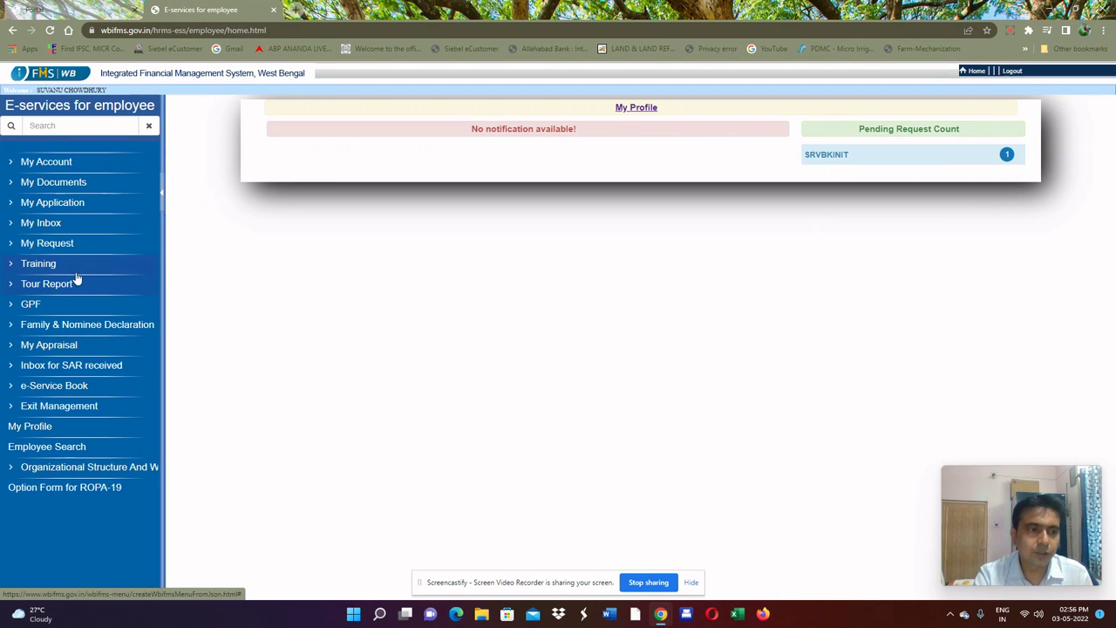
Open a new leave application and set its leave department to Leave Other.
click(69, 207)
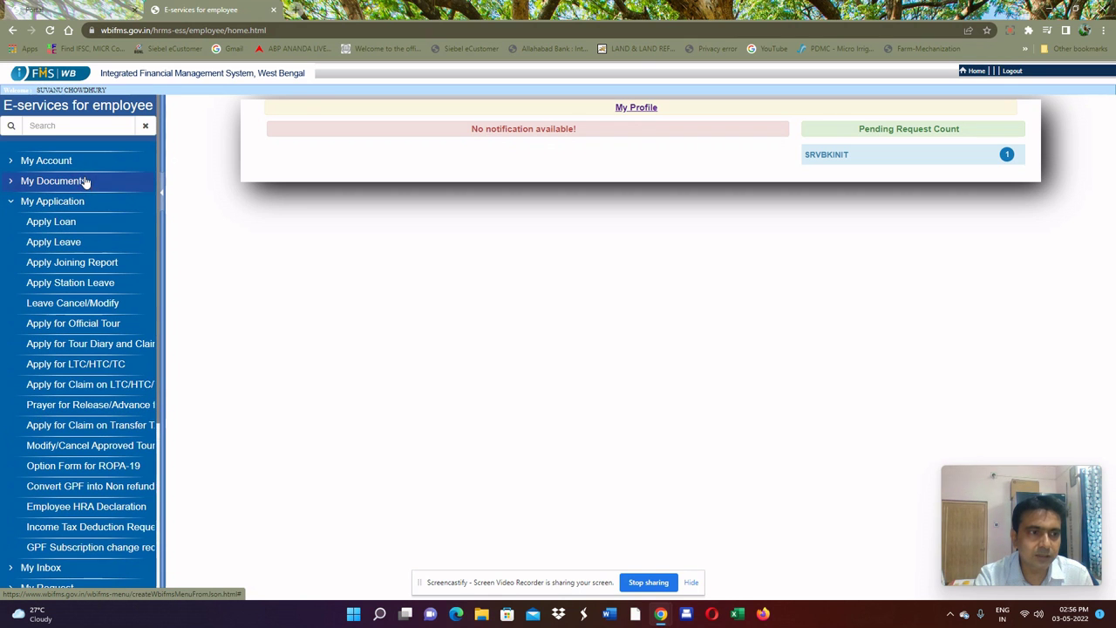
click(63, 249)
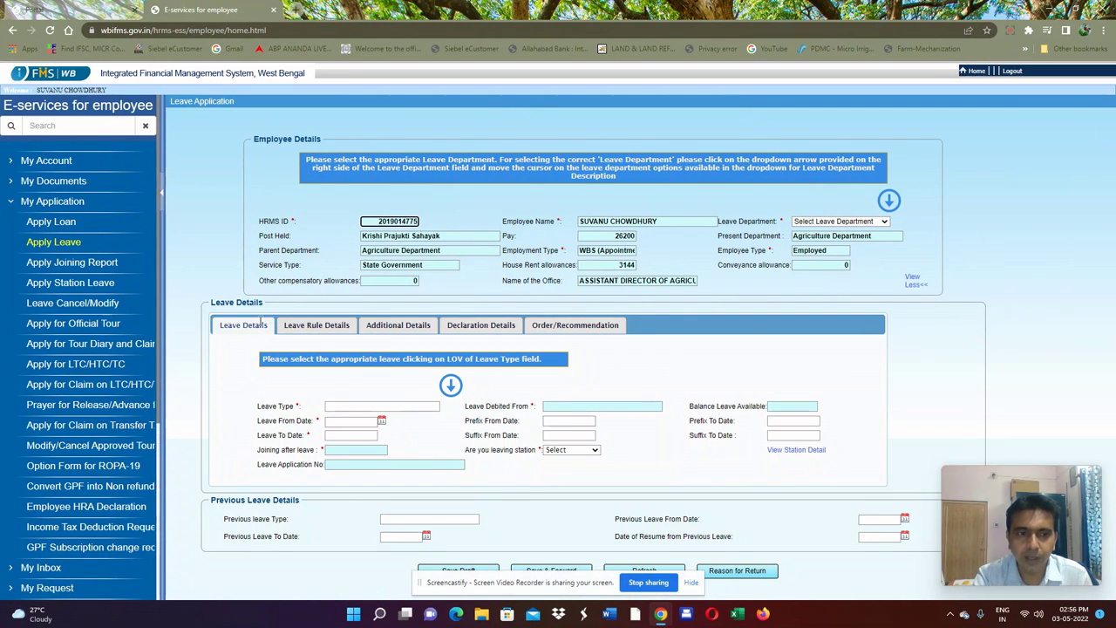
click(825, 224)
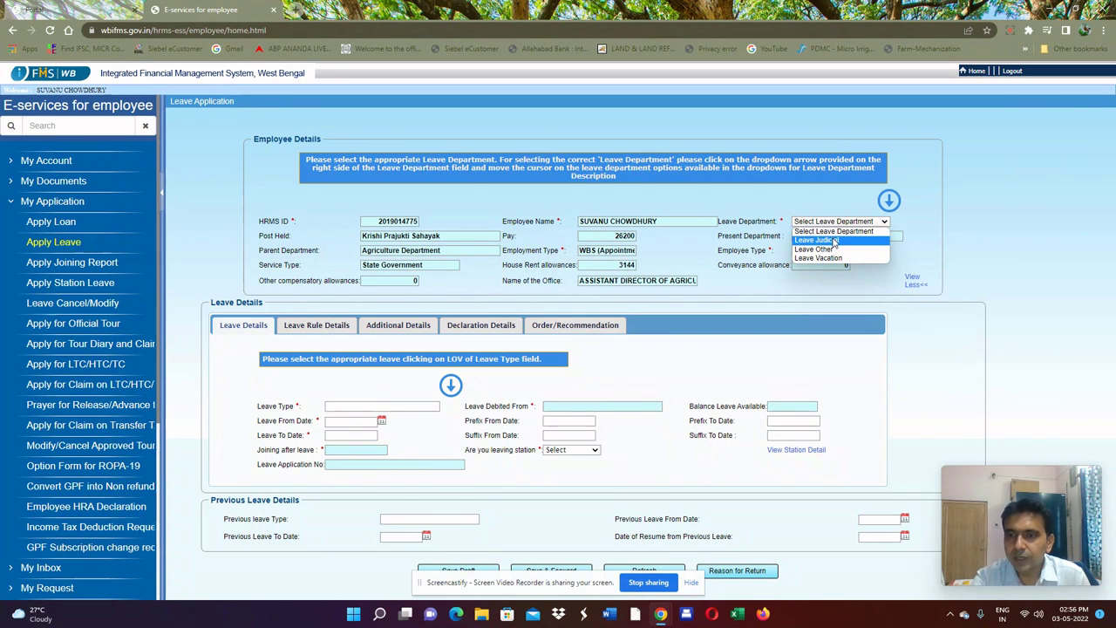
mouse_move(834, 241)
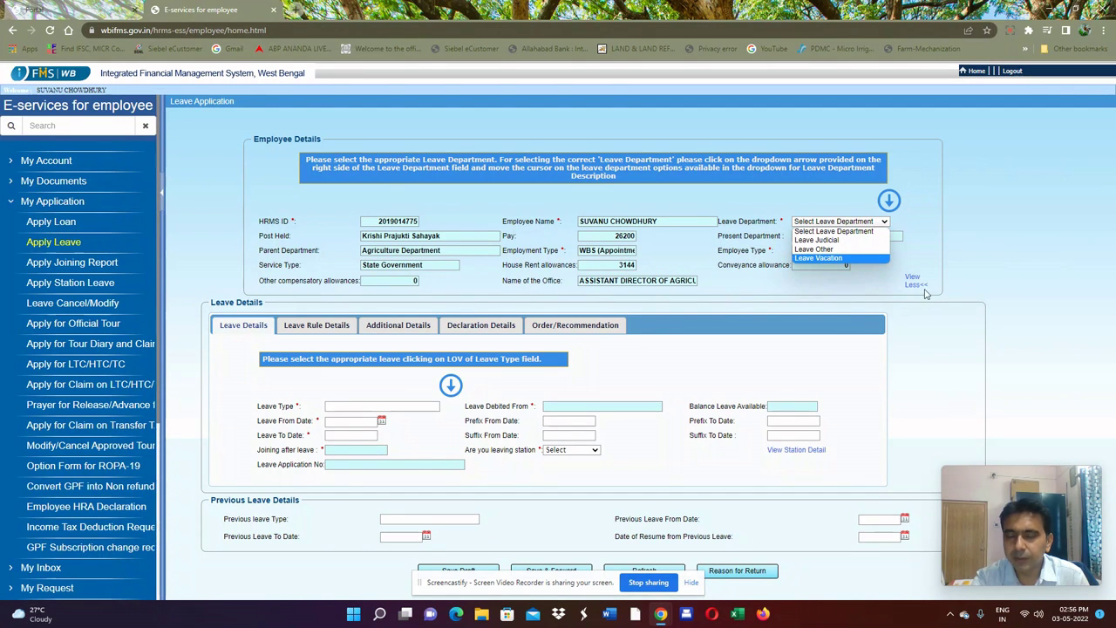
mouse_move(810, 262)
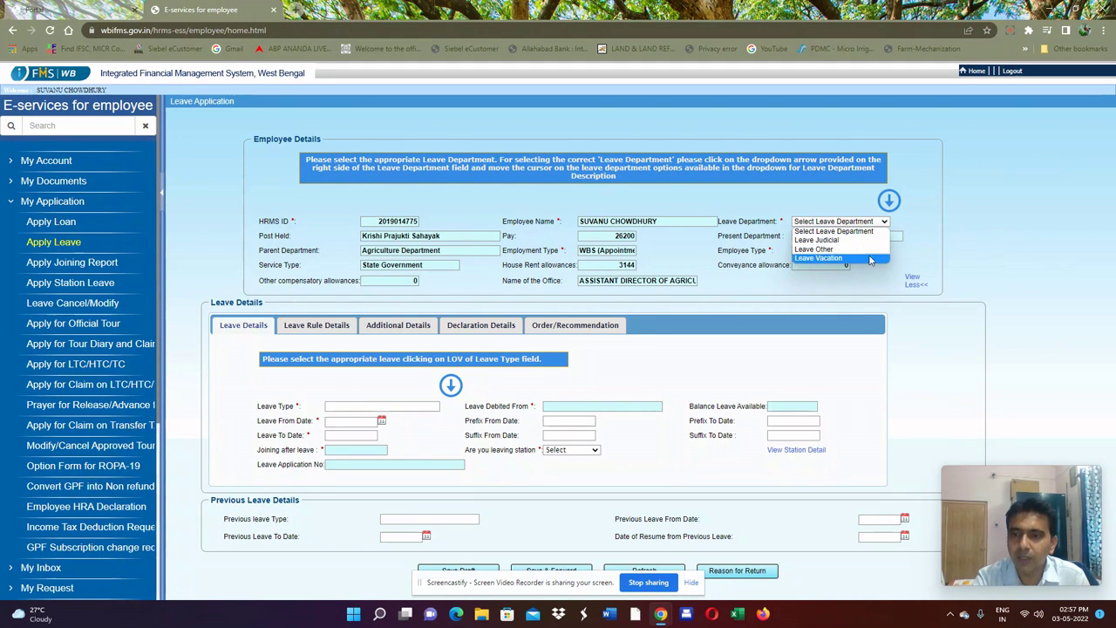
mouse_move(861, 252)
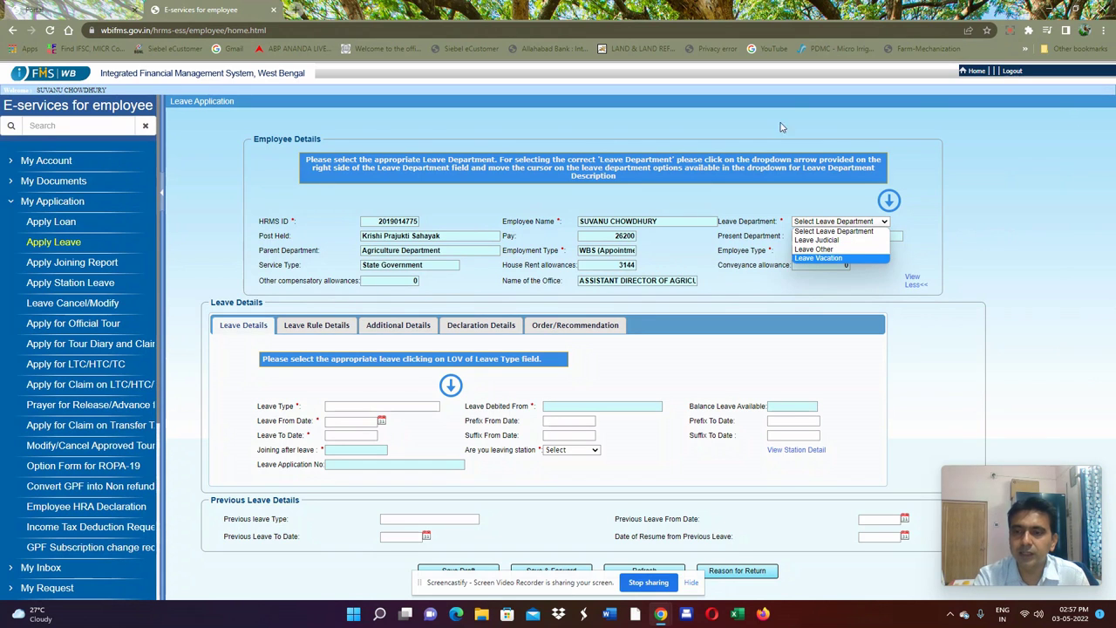
click(808, 250)
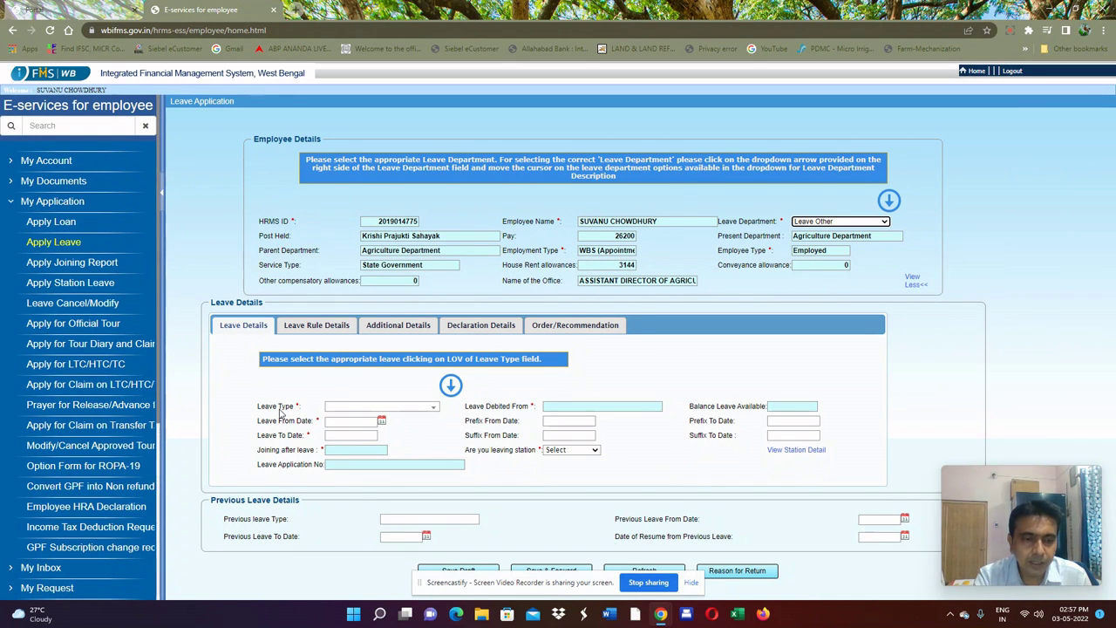
Choose Casual Leave as the leave type and set both the leave from and to dates to 29/04/2022.
click(433, 407)
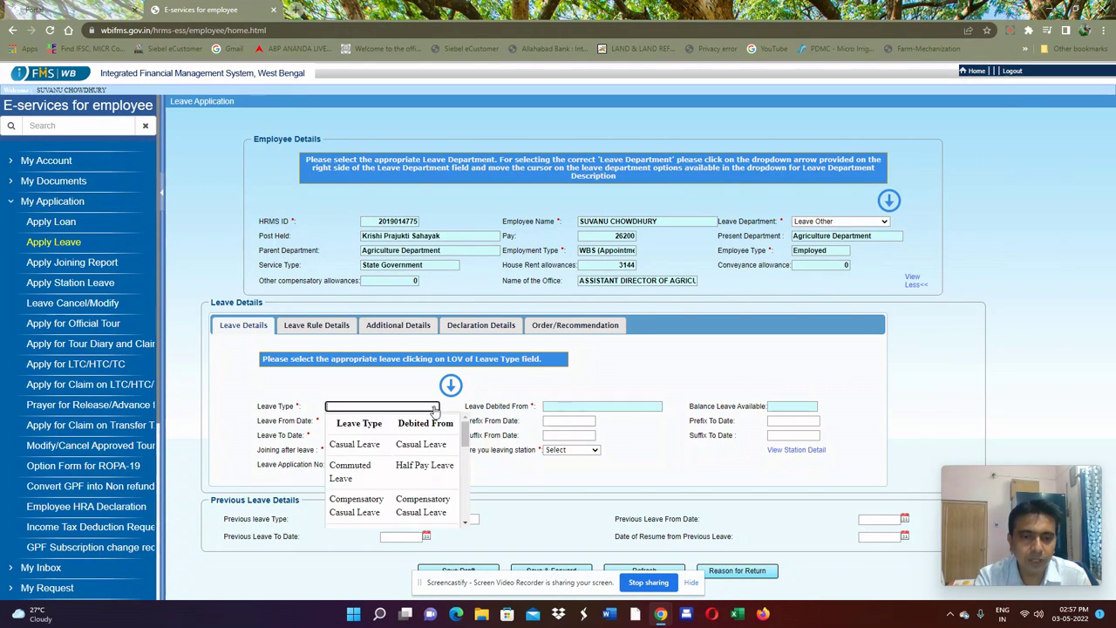
click(356, 445)
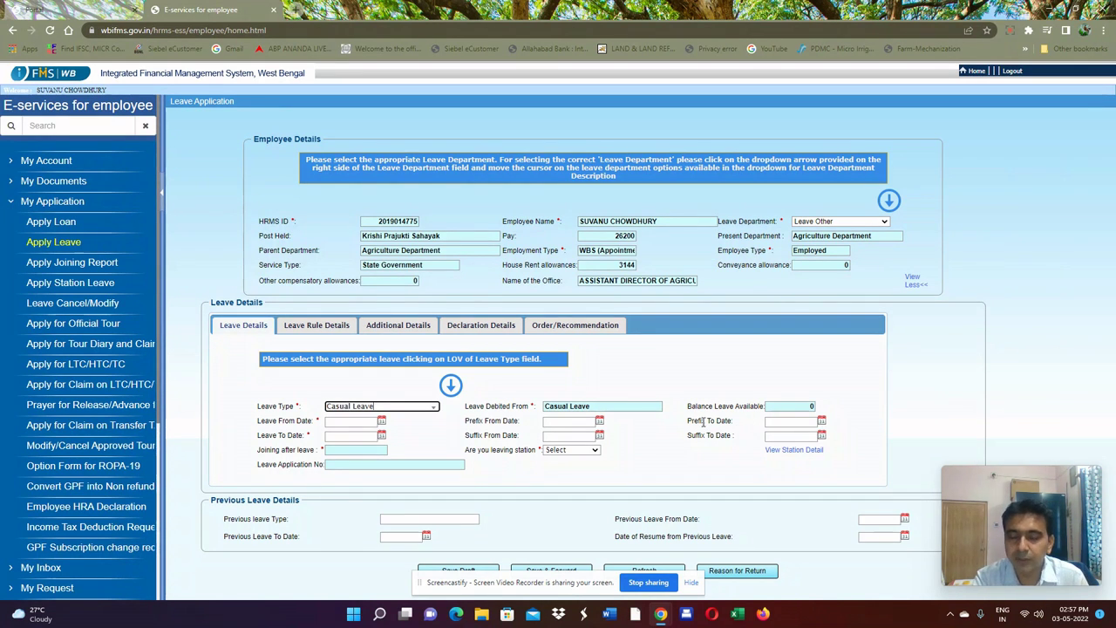
click(381, 422)
click(365, 438)
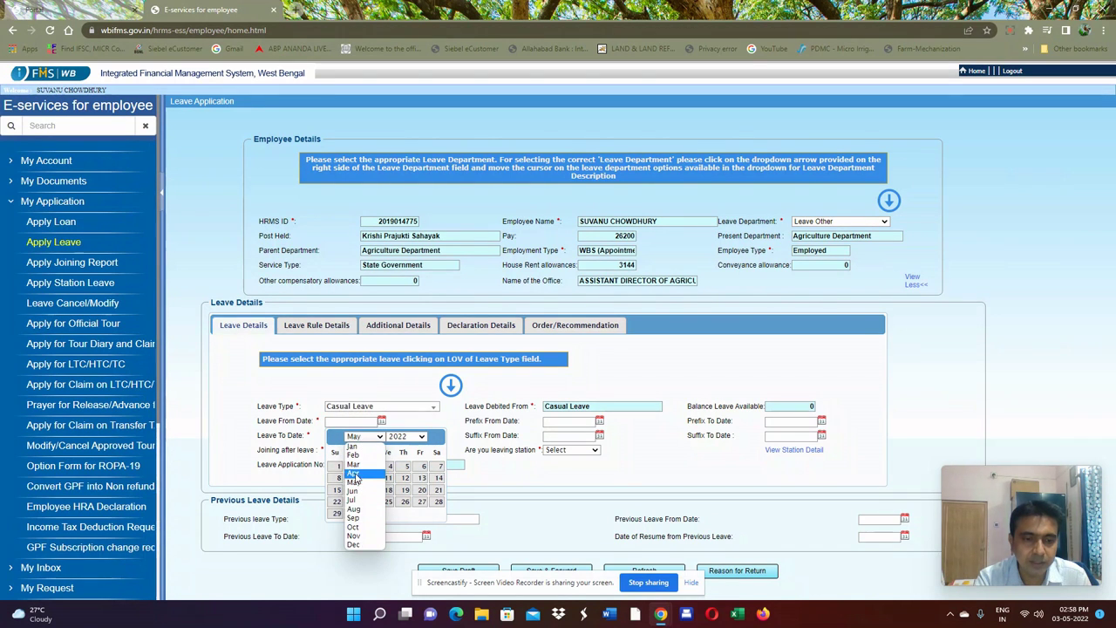
click(353, 475)
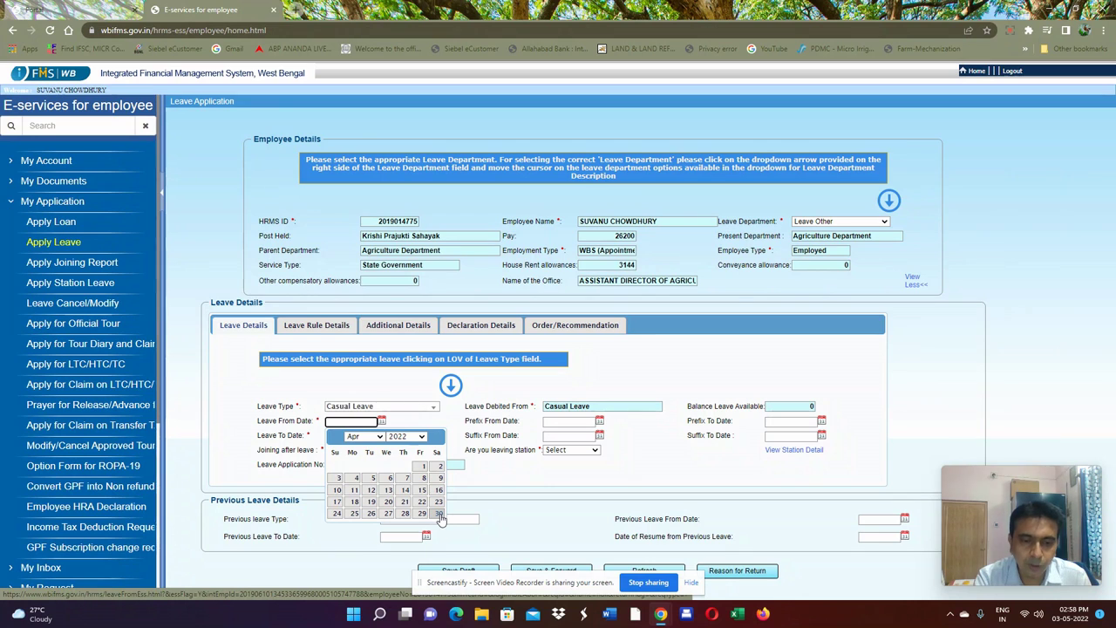
click(423, 514)
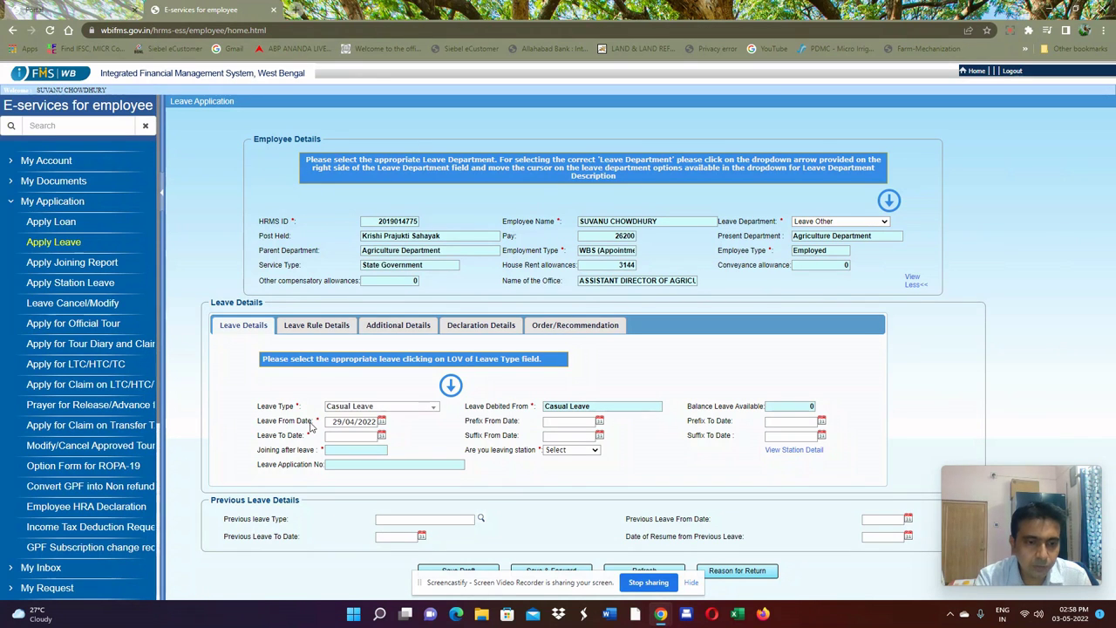
click(381, 436)
click(421, 528)
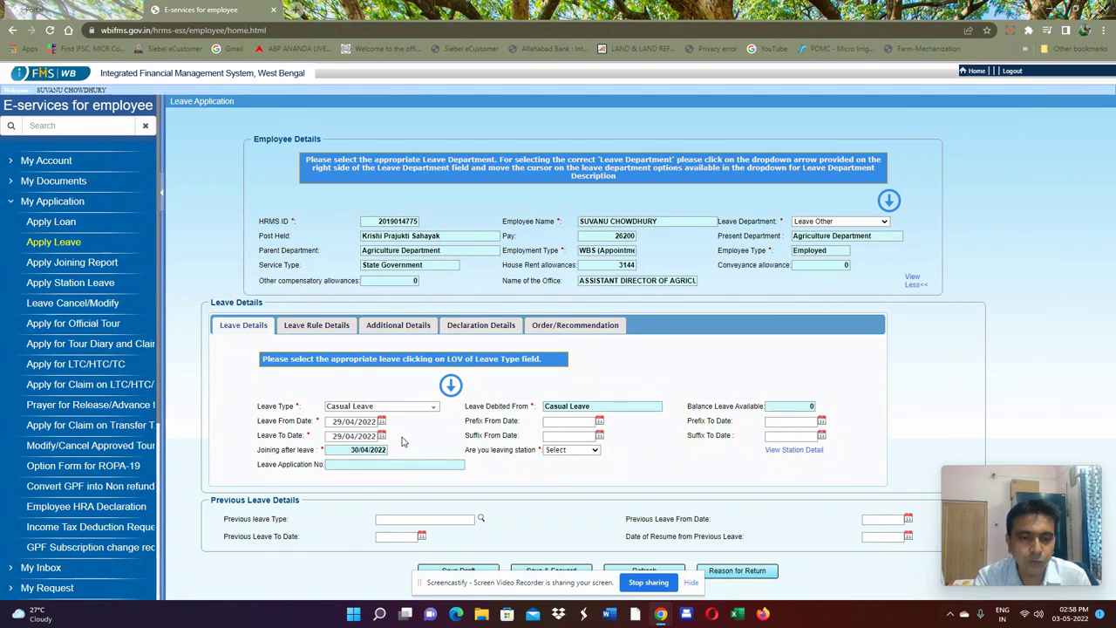
Set the suffix period from 30/04/2022 to 01/05/2022 and answer No to leaving the station.
click(599, 435)
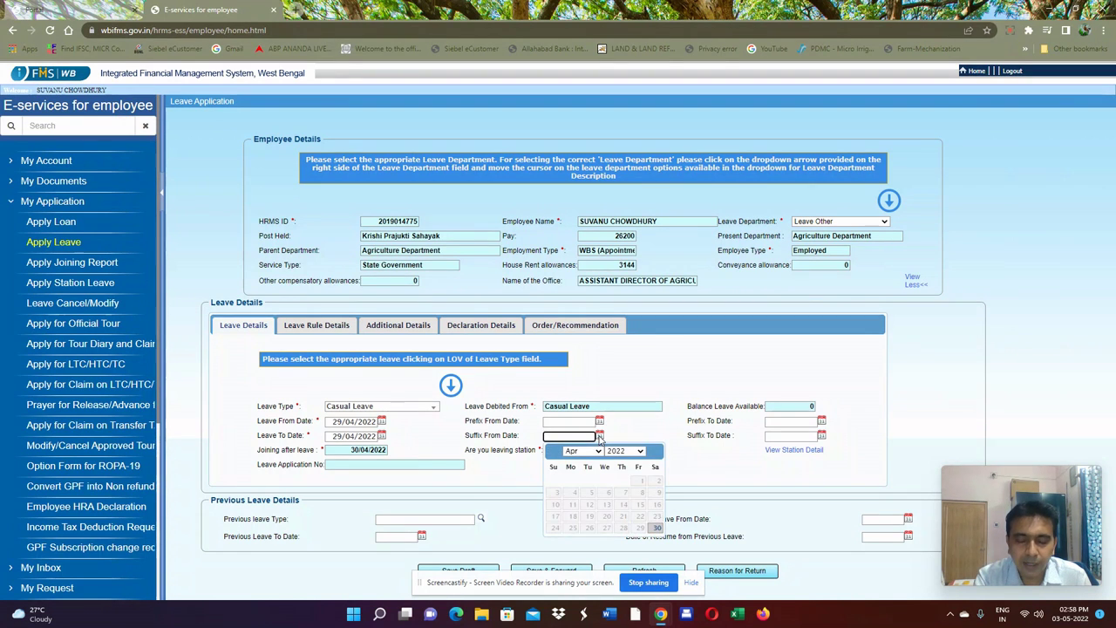
click(656, 528)
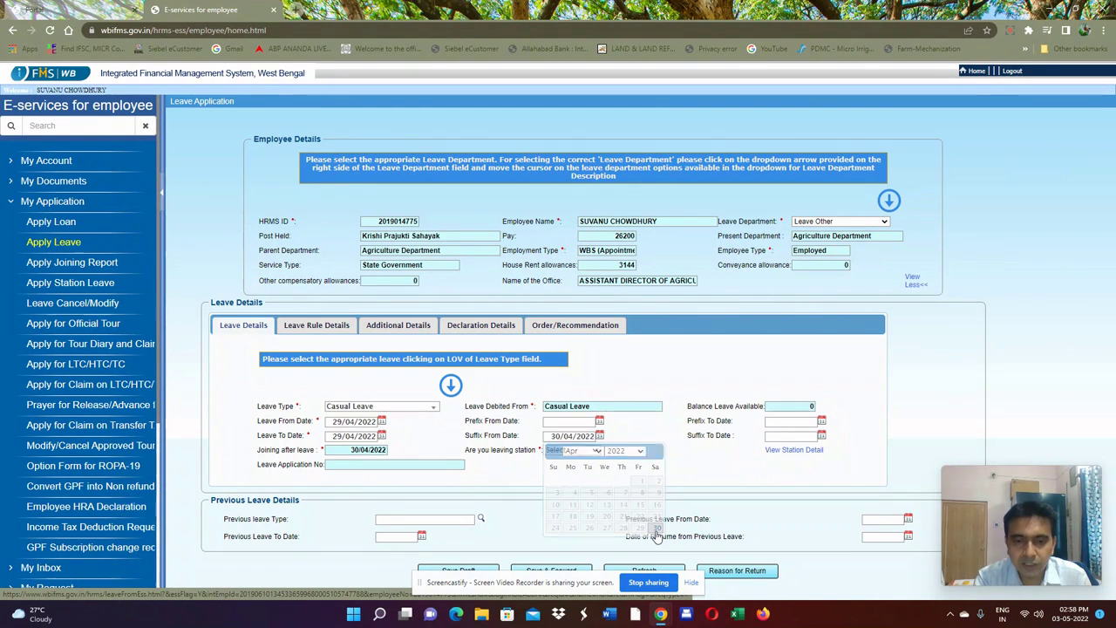
click(821, 436)
click(778, 480)
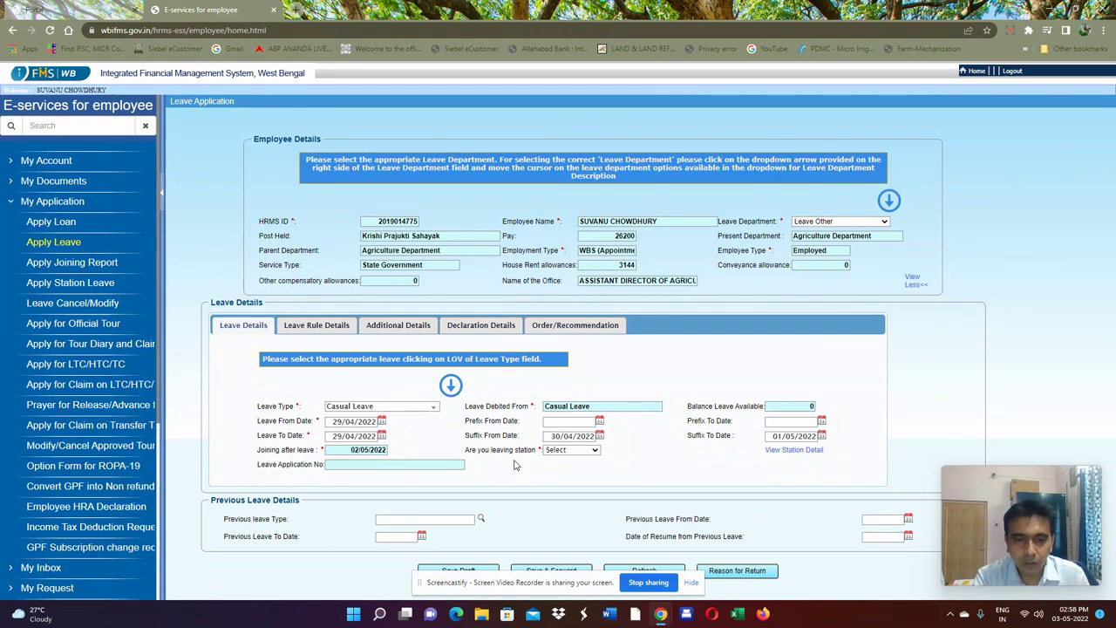
click(572, 450)
click(570, 472)
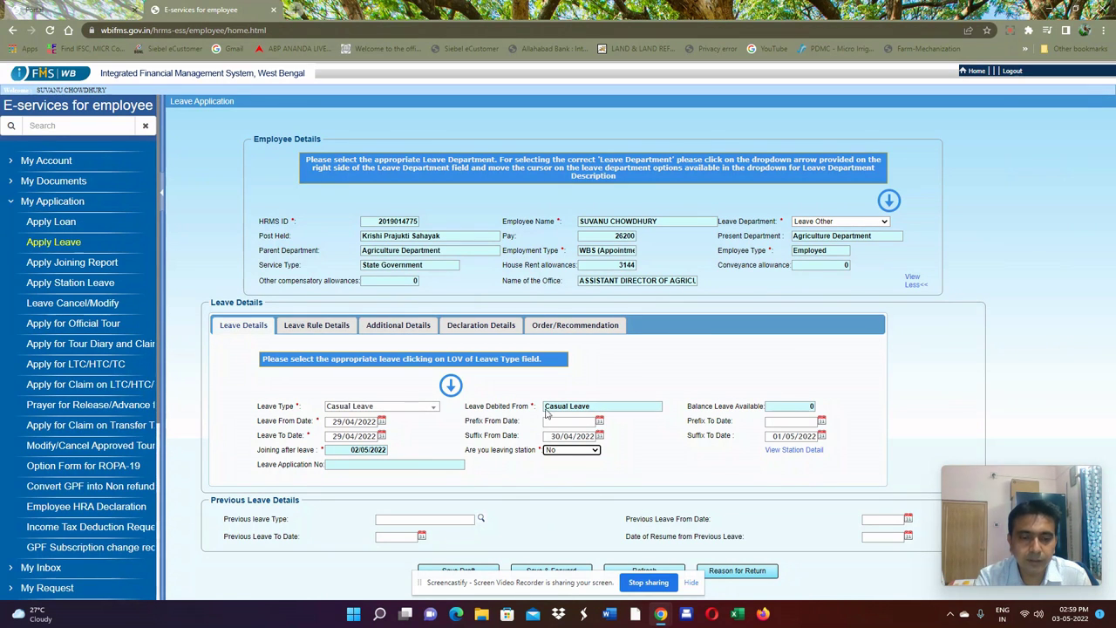
Review the application's leave rule, leave details, additional details, declaration and order/recommendation sections.
click(335, 325)
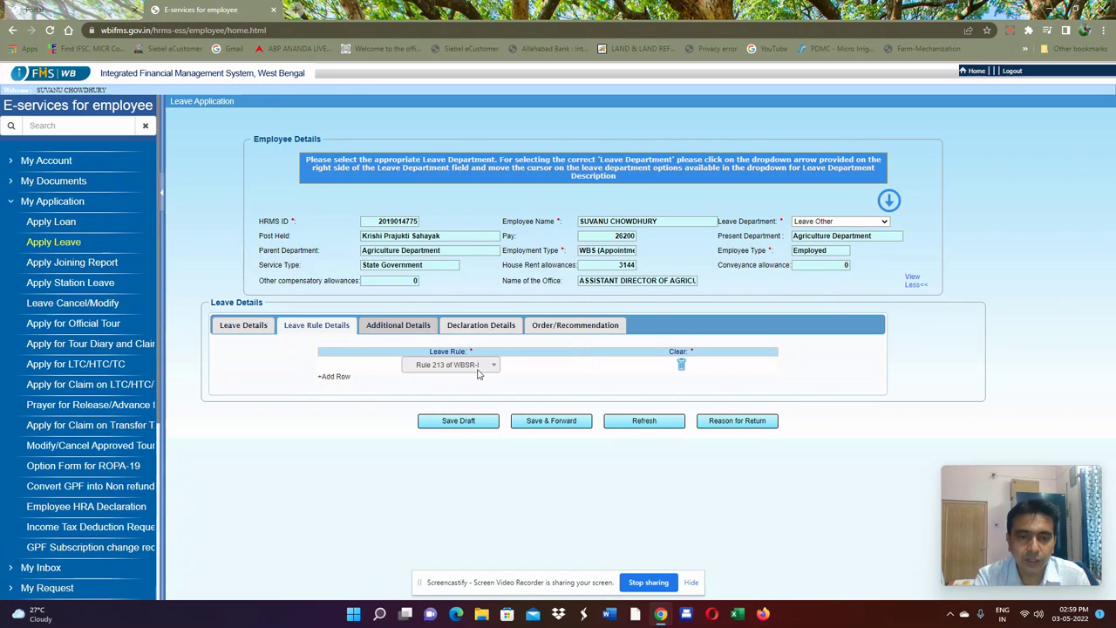
click(400, 326)
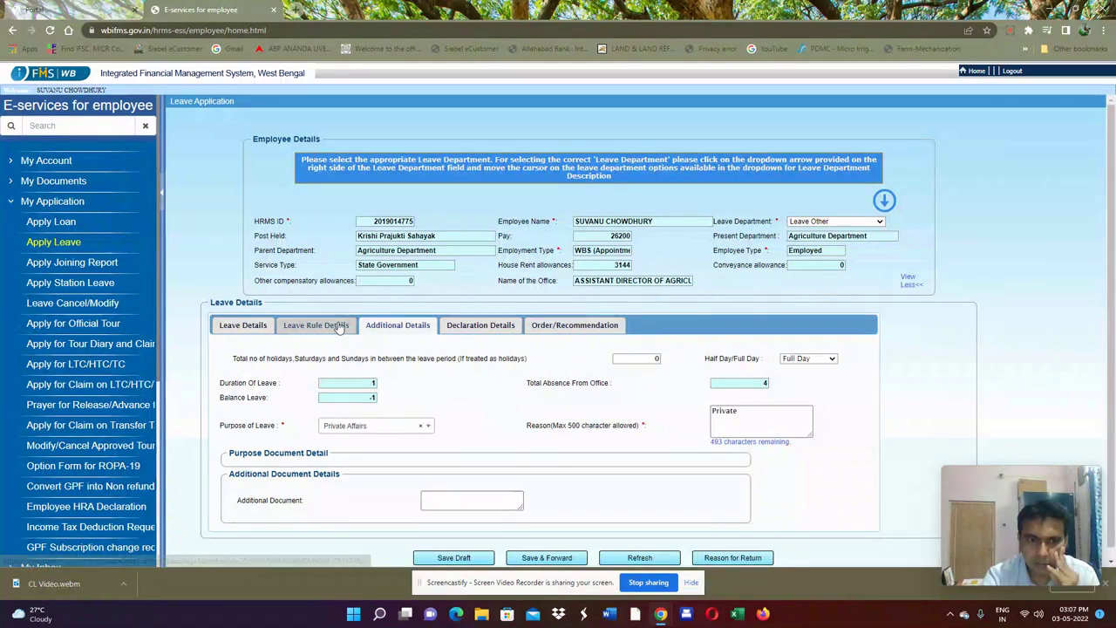
click(339, 326)
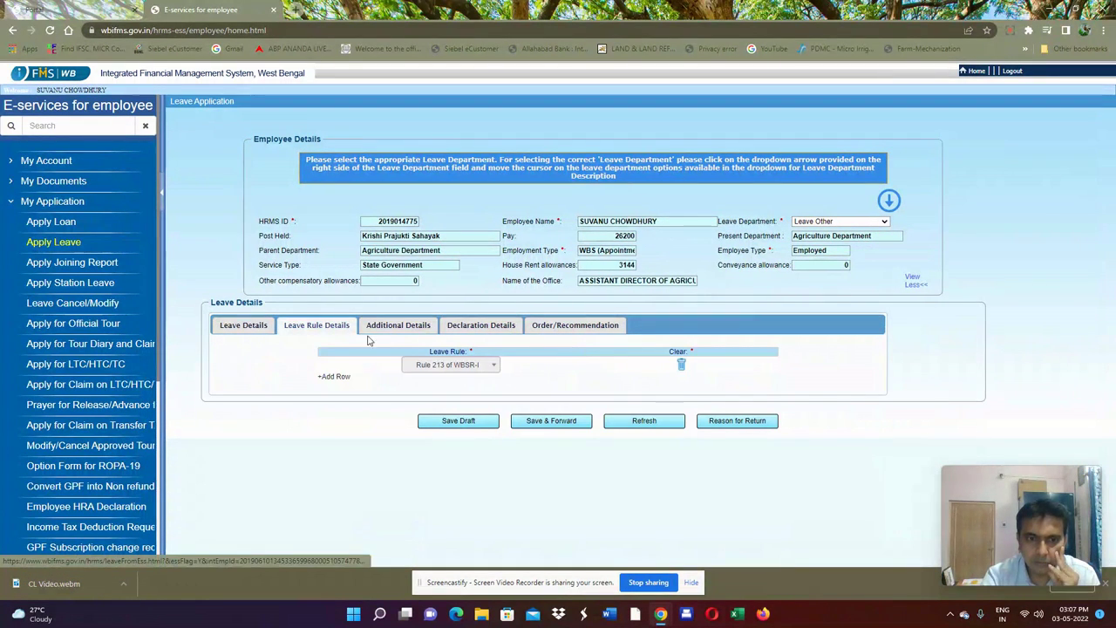
click(268, 325)
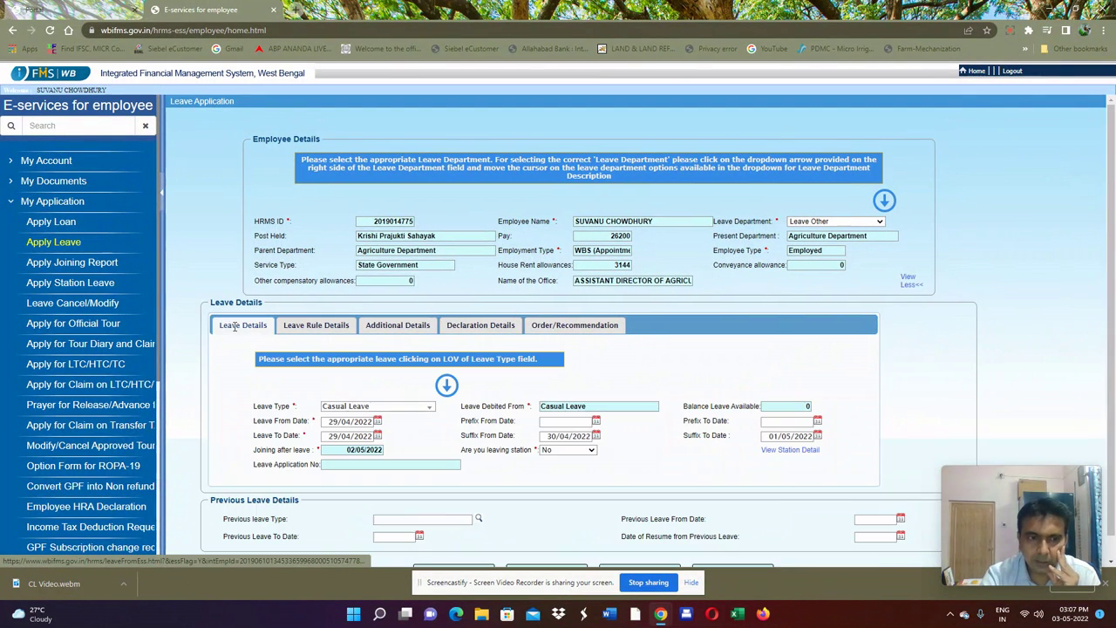
click(321, 325)
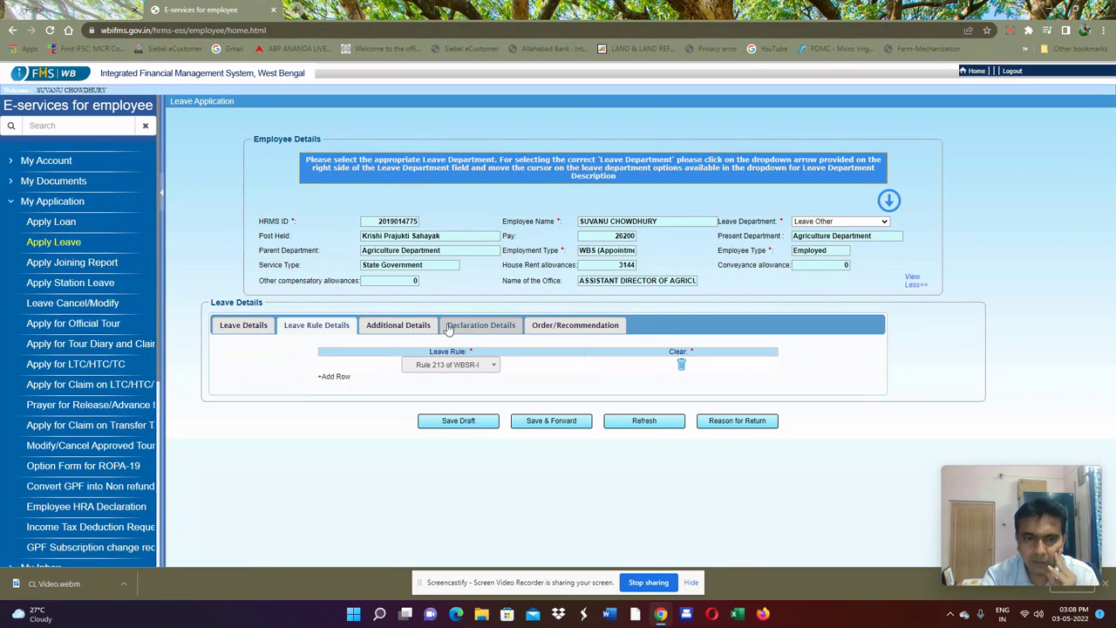
click(396, 324)
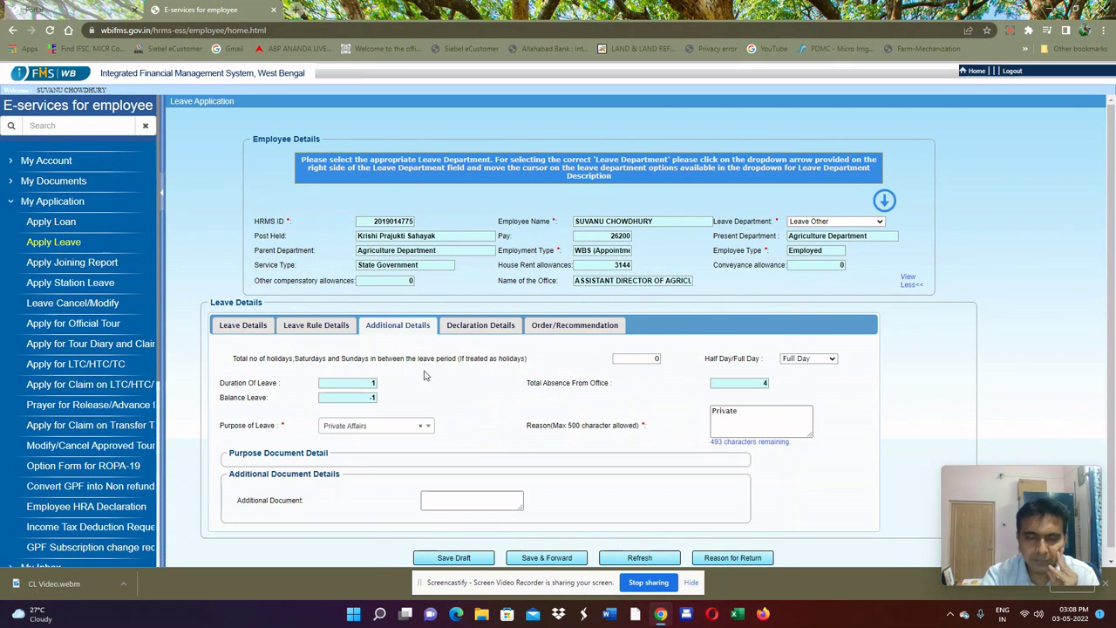
scroll(458, 375, down, 1)
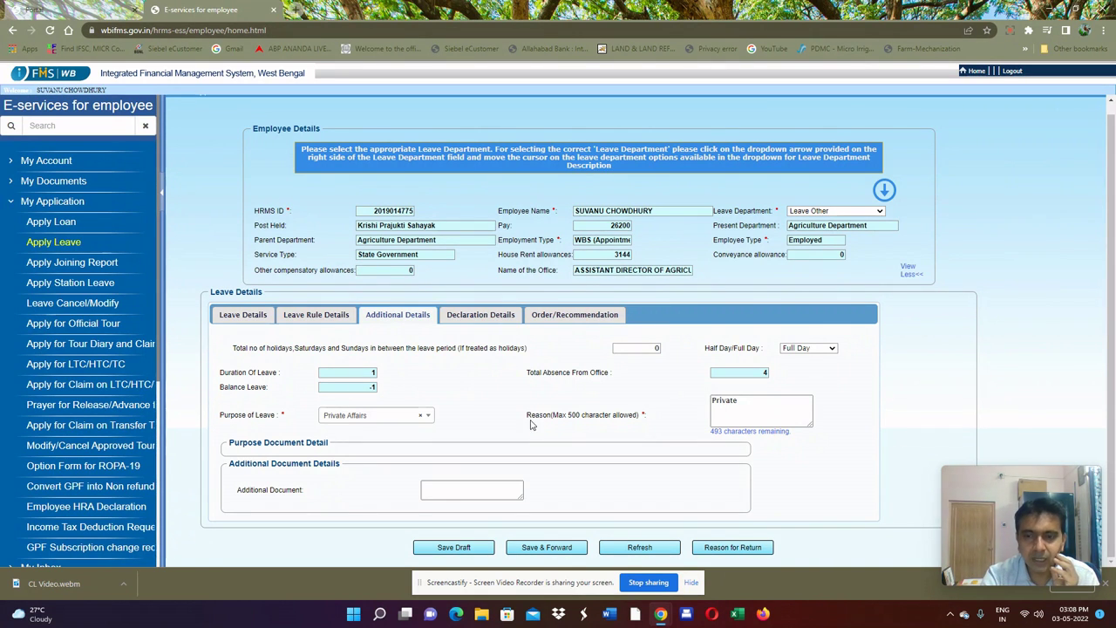
click(479, 318)
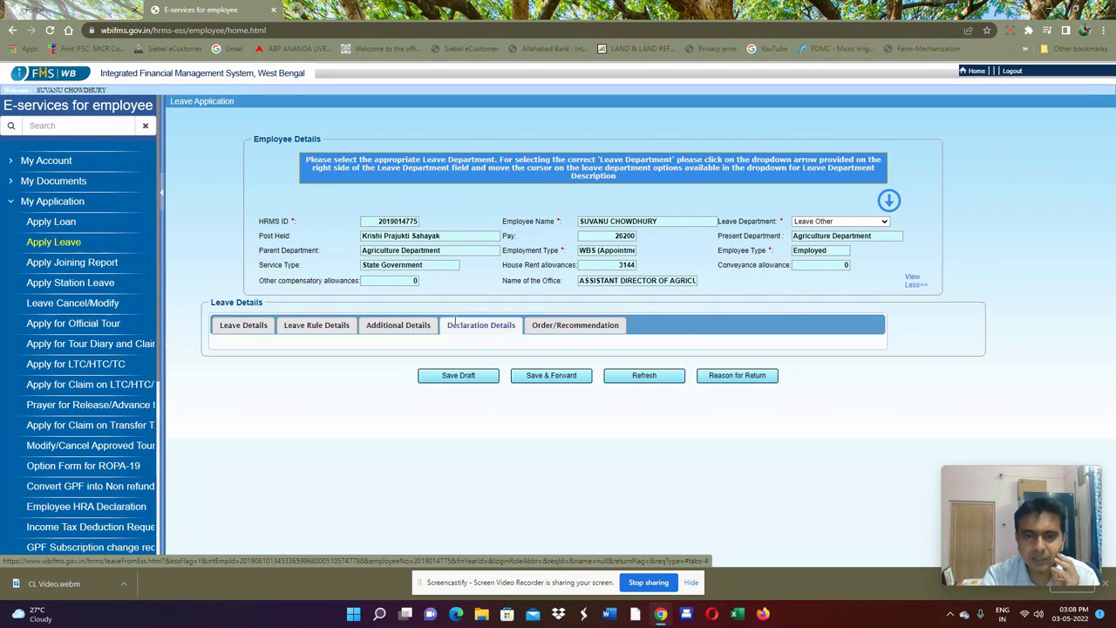
click(558, 333)
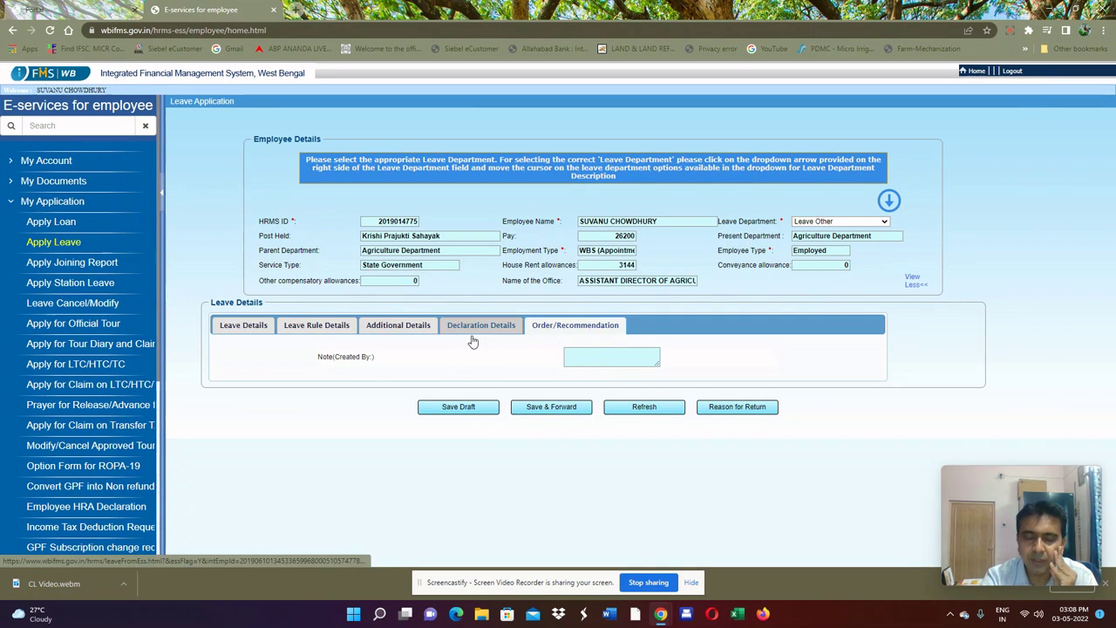
Save the leave application as a draft and reopen the pending casual leave request from the inbox.
click(455, 410)
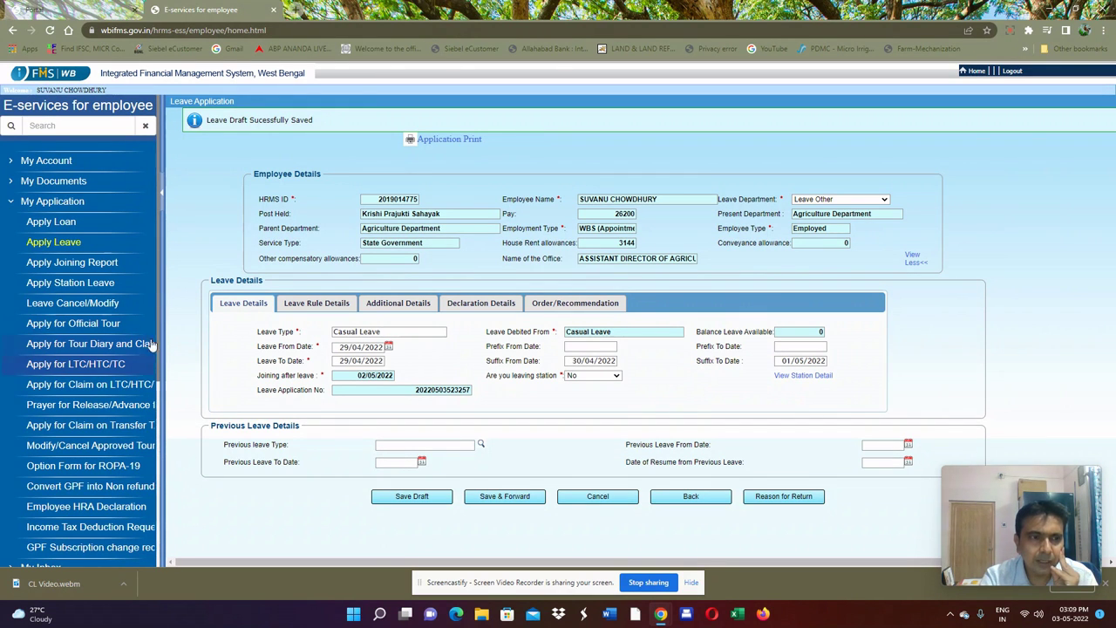
scroll(52, 340, down, 4)
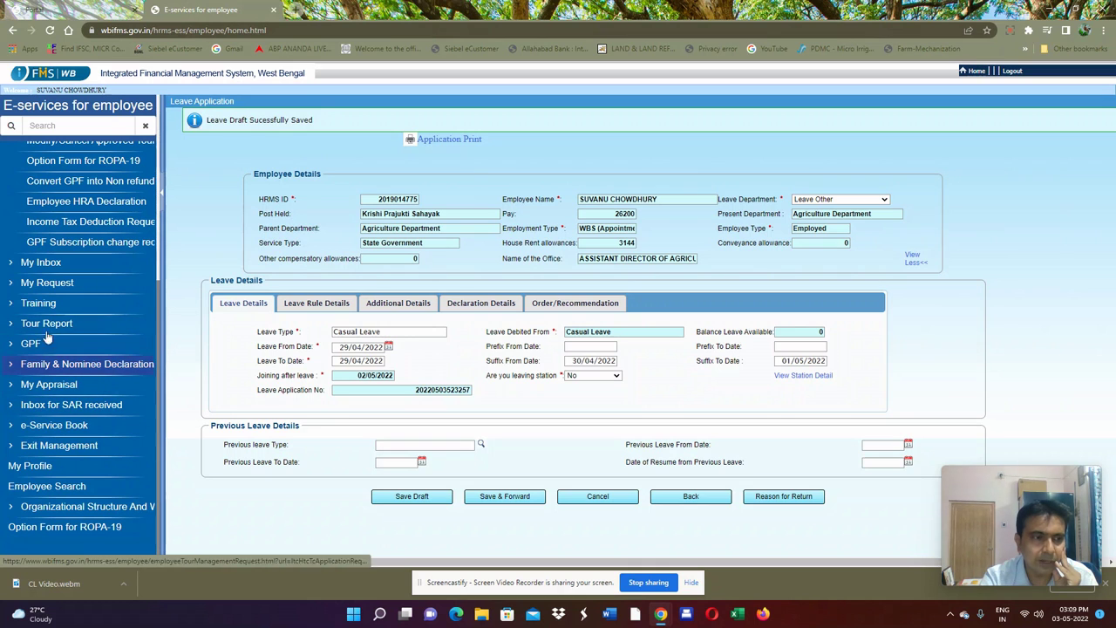
click(48, 263)
click(48, 284)
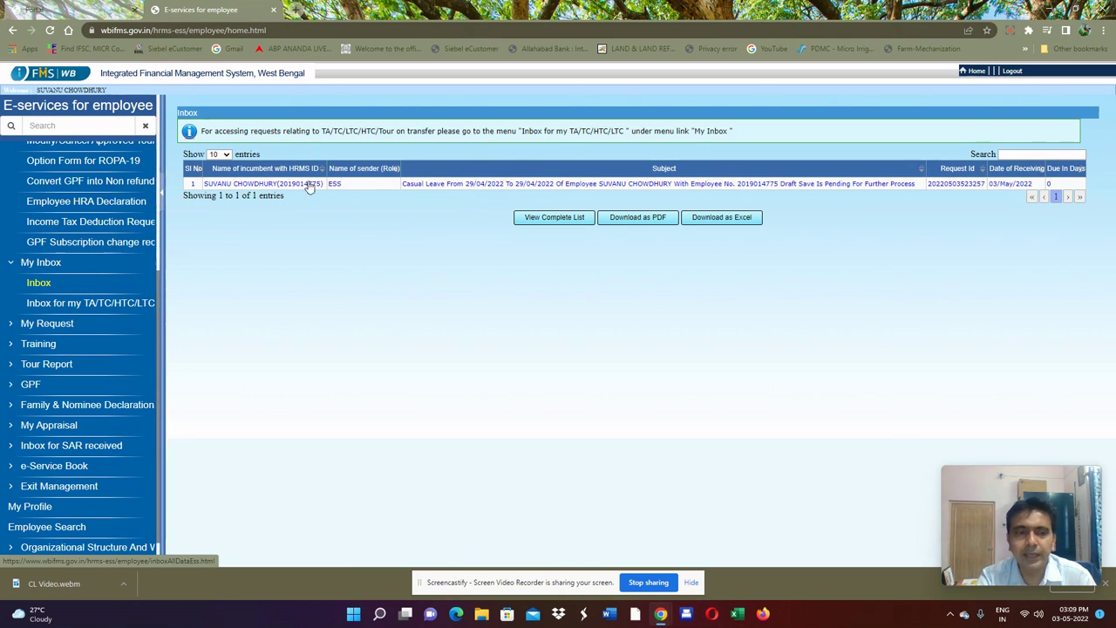
click(564, 183)
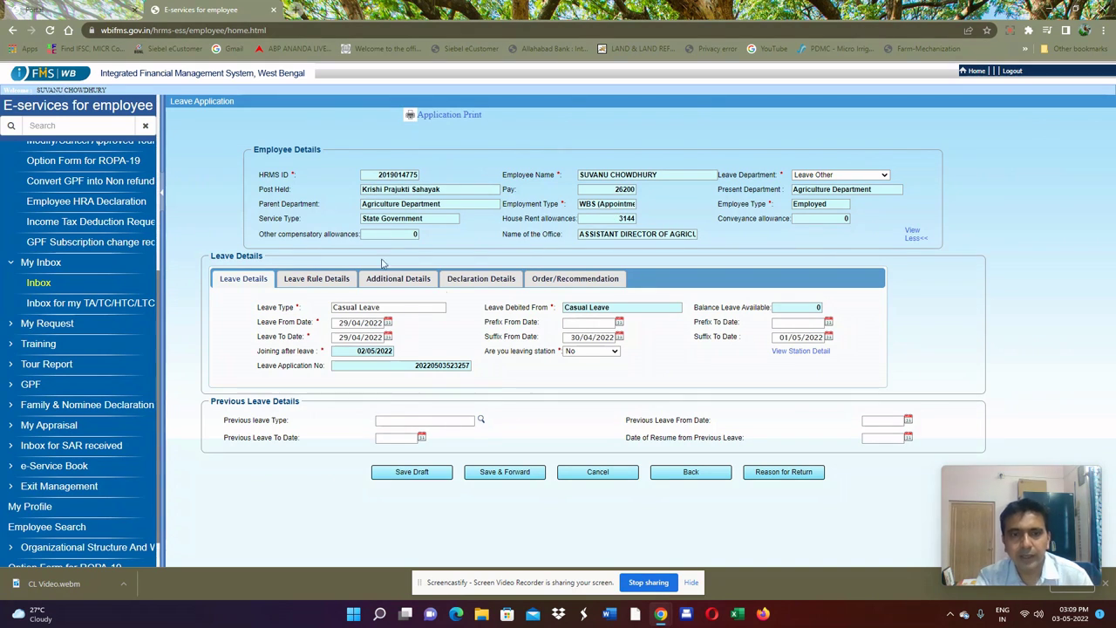
Save and forward the leave application to the HRMS HOO Approver listed as forwarding authority.
click(494, 472)
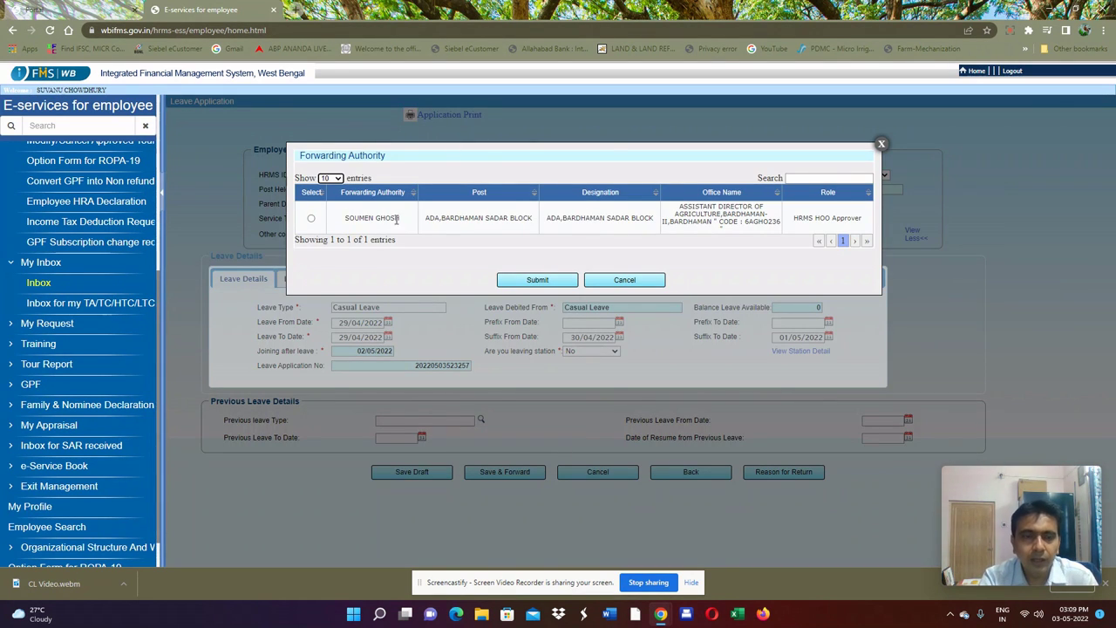
click(311, 219)
click(538, 281)
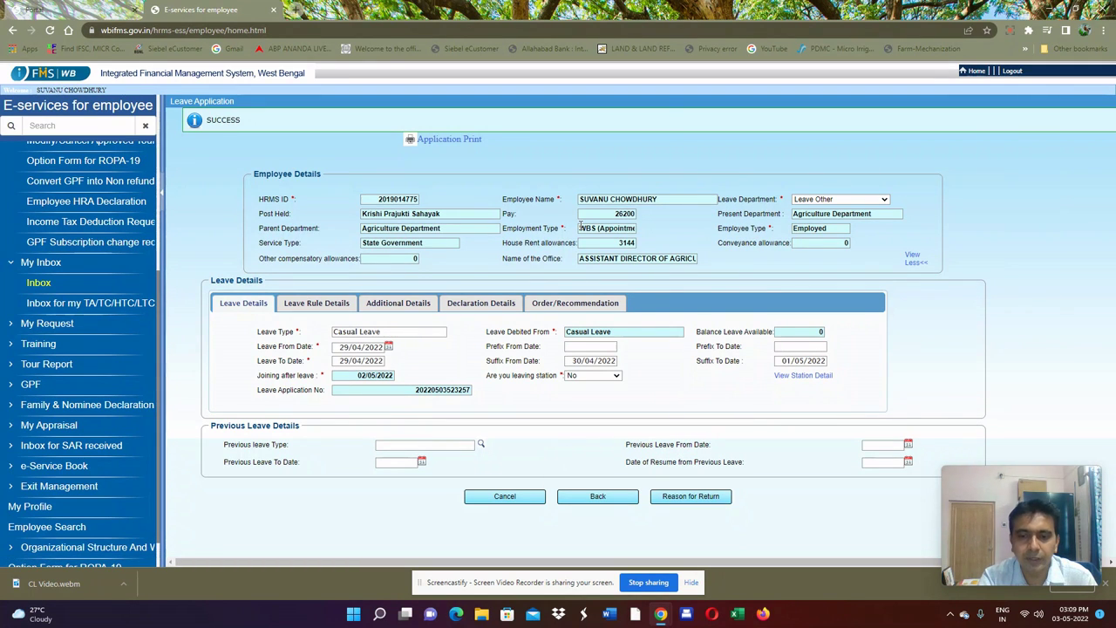
Open the printable PDF of the leave application and read through its leave details and signature sections.
click(444, 141)
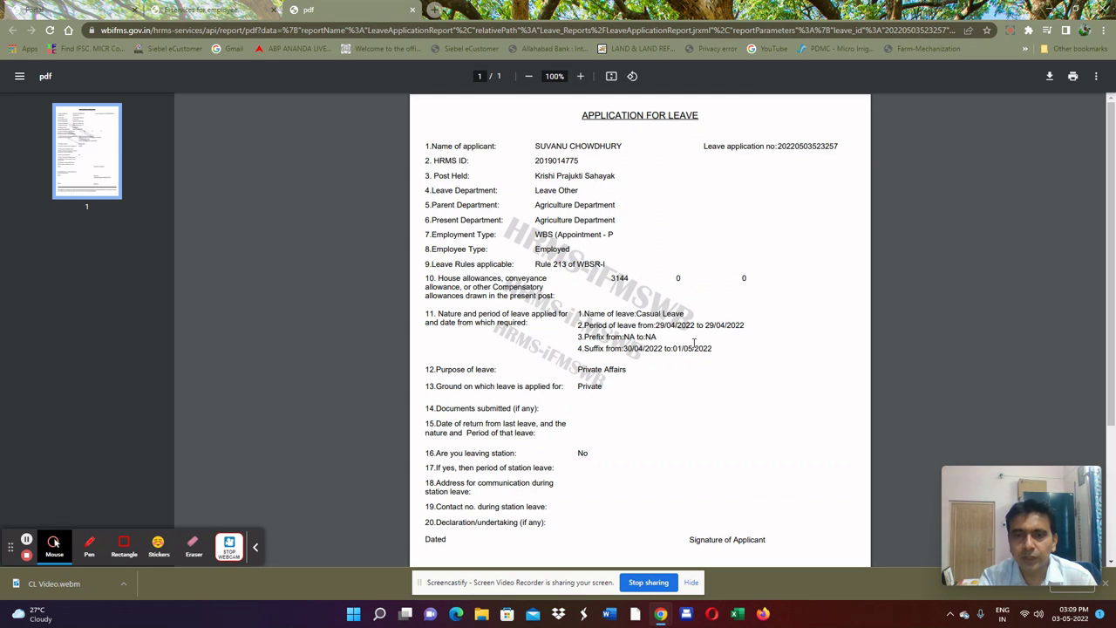
scroll(660, 306, down, 2)
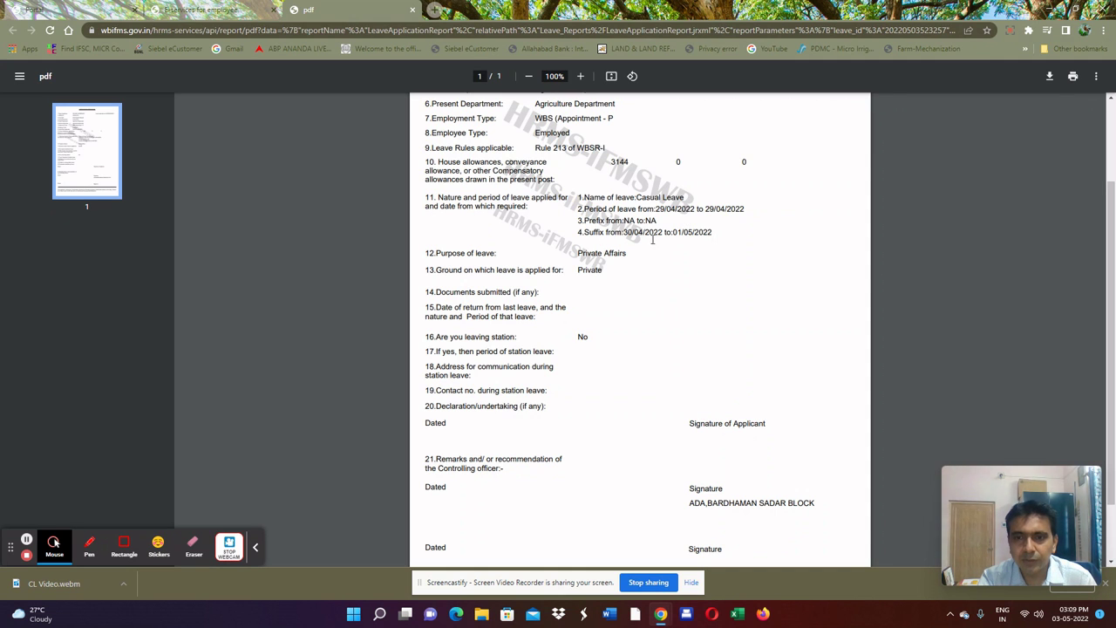
scroll(686, 250, down, 2)
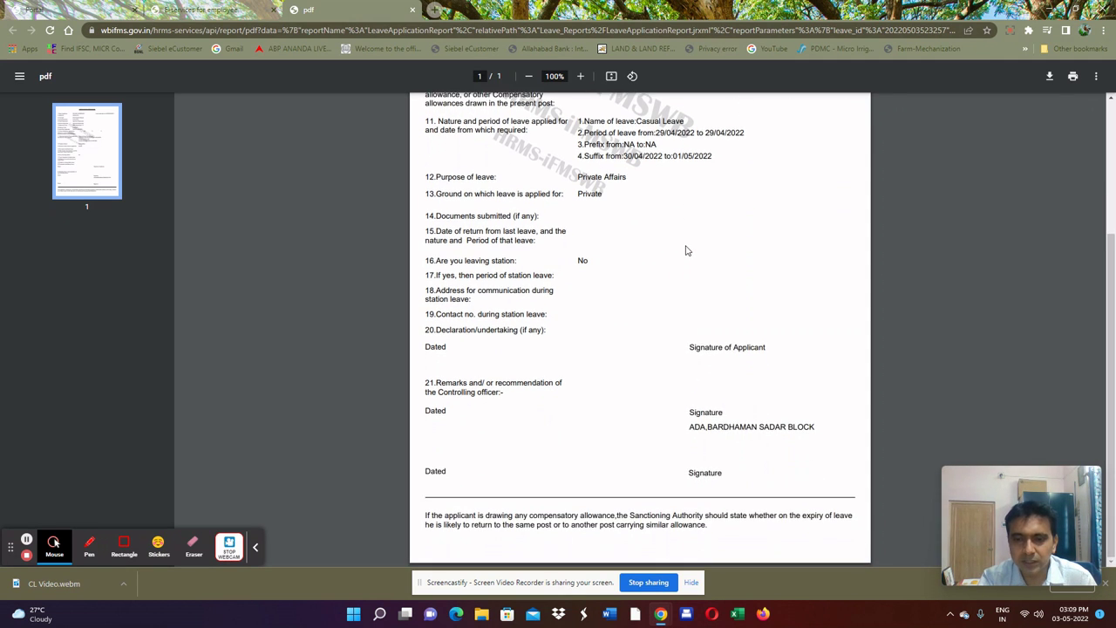
scroll(680, 262, up, 4)
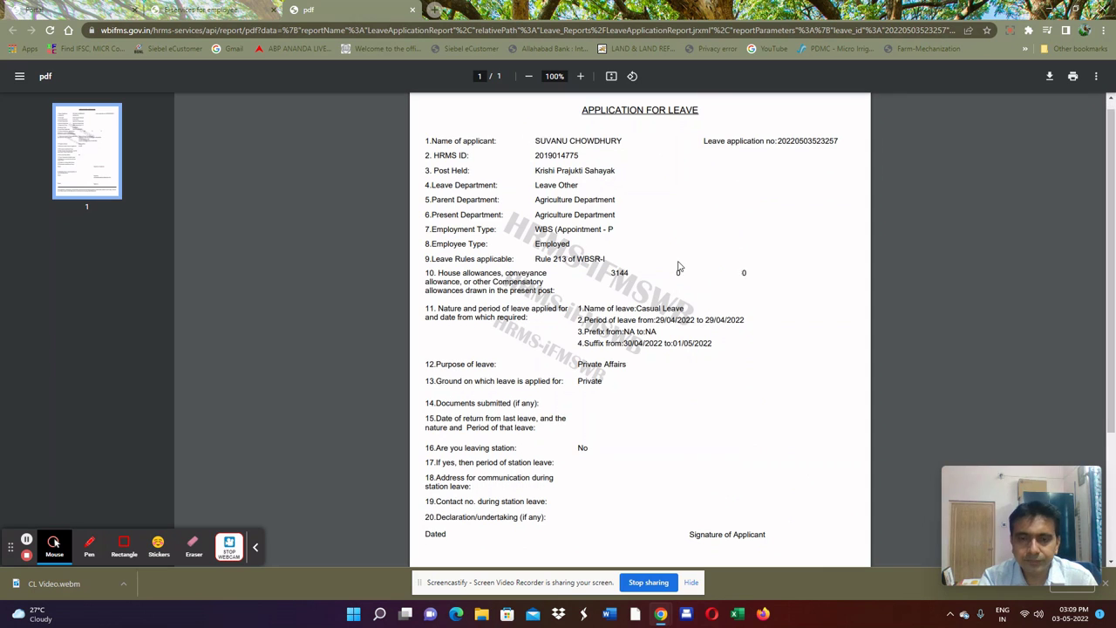
scroll(680, 266, down, 3)
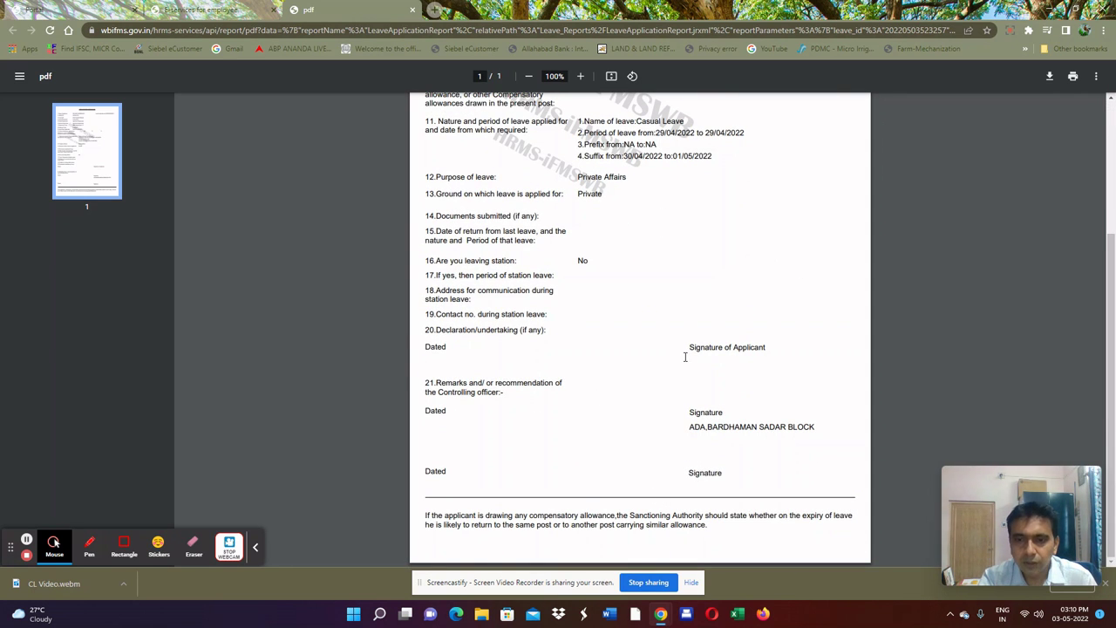
scroll(648, 443, up, 3)
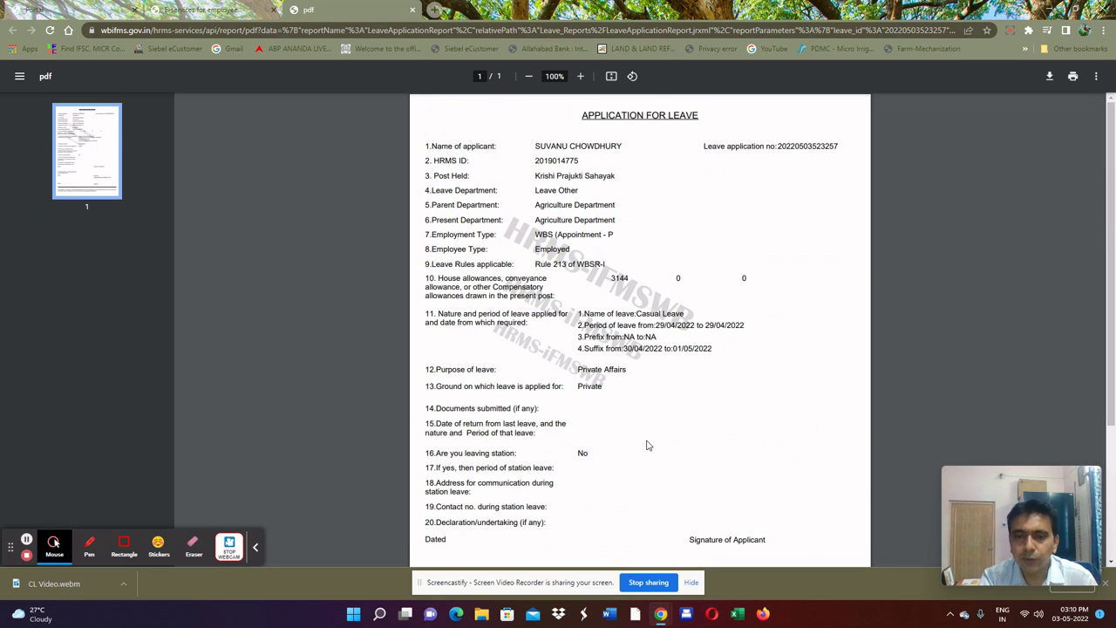